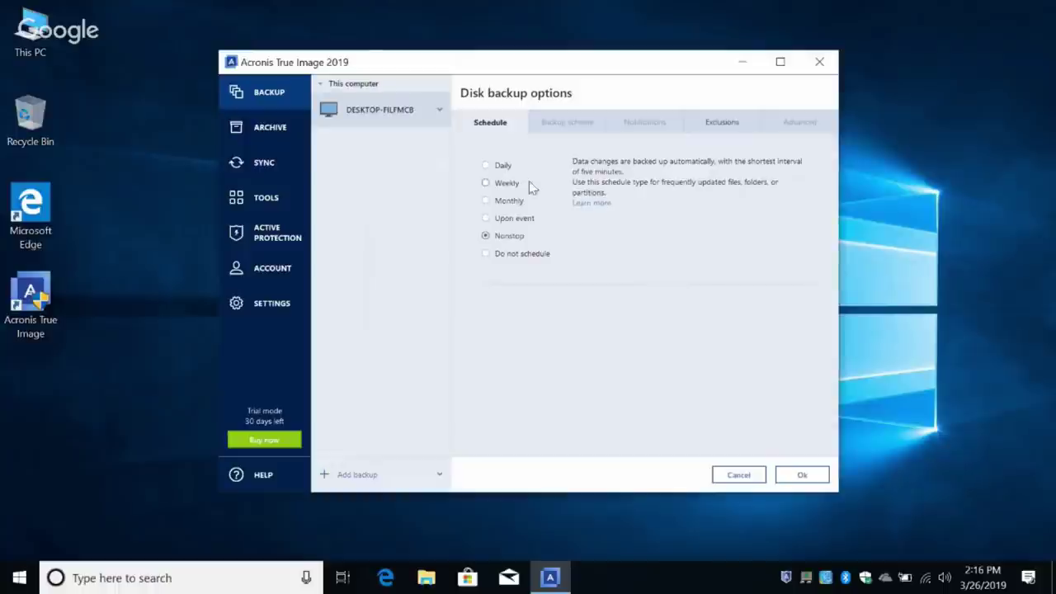
# Schedule the disk backup to run weekly on Monday at 2:12 AM
pyautogui.click(497, 168)
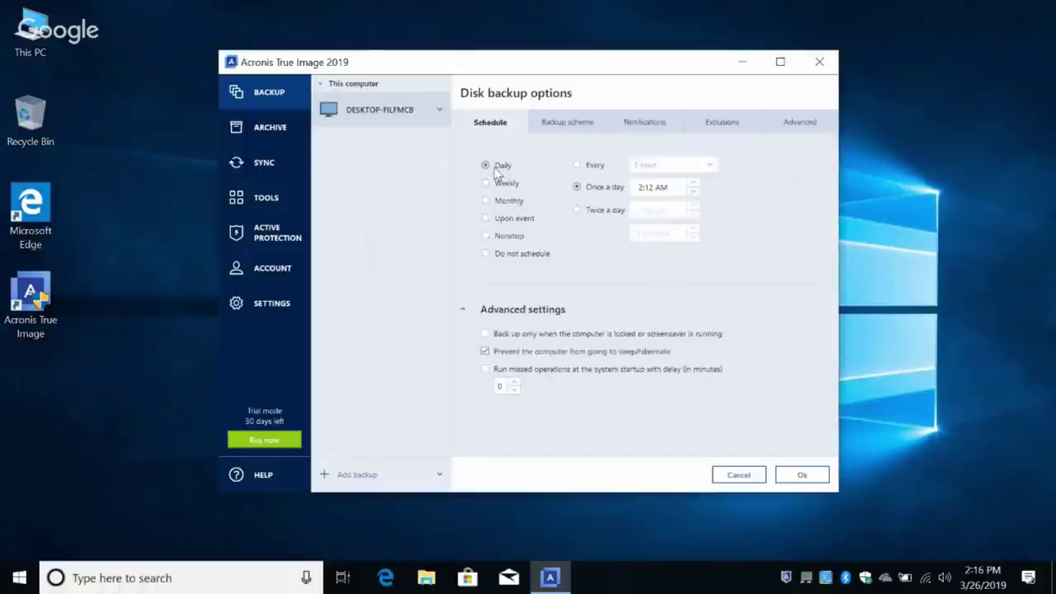
pyautogui.click(498, 183)
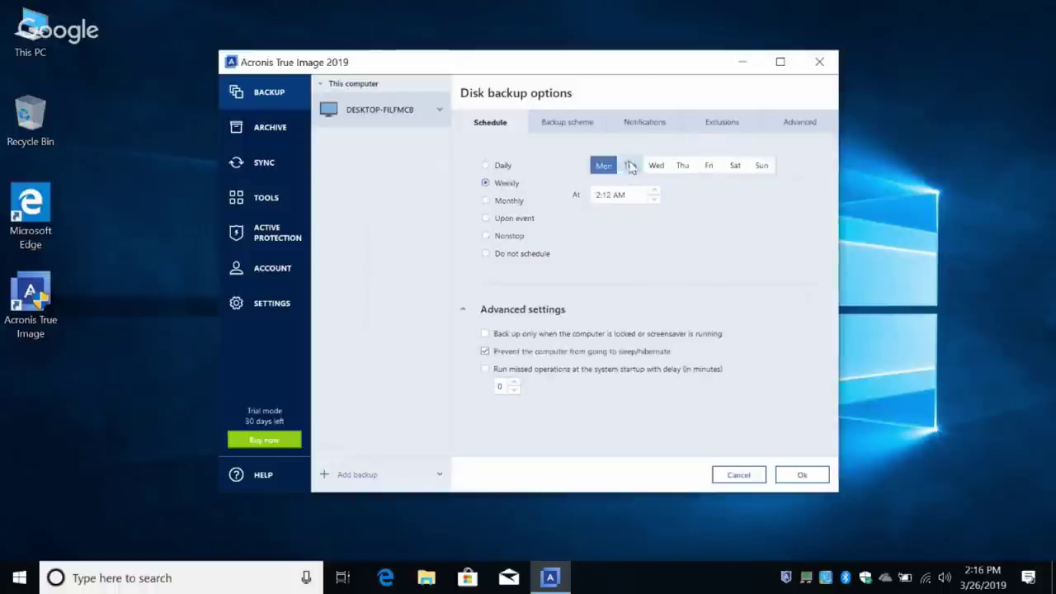
pyautogui.click(609, 195)
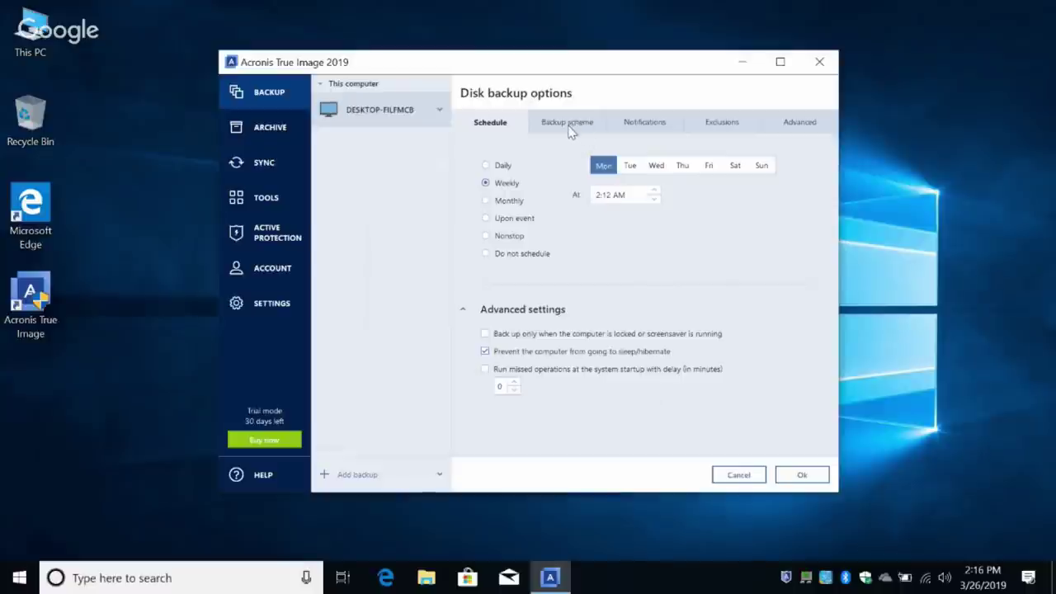
# Change the backup scheme to Custom scheme and look through the available backup methods
pyautogui.click(571, 129)
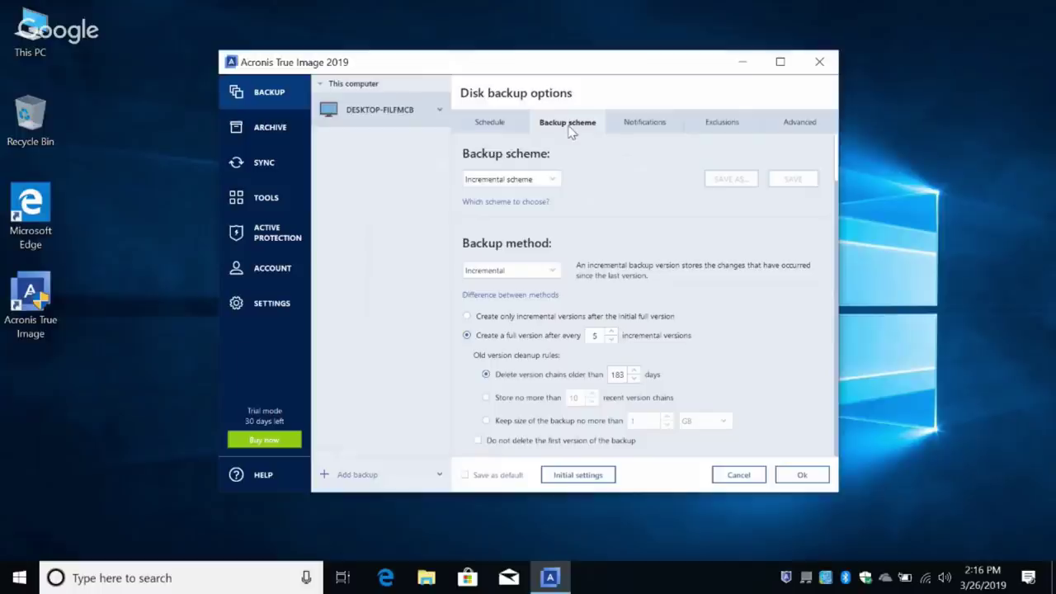
pyautogui.click(533, 183)
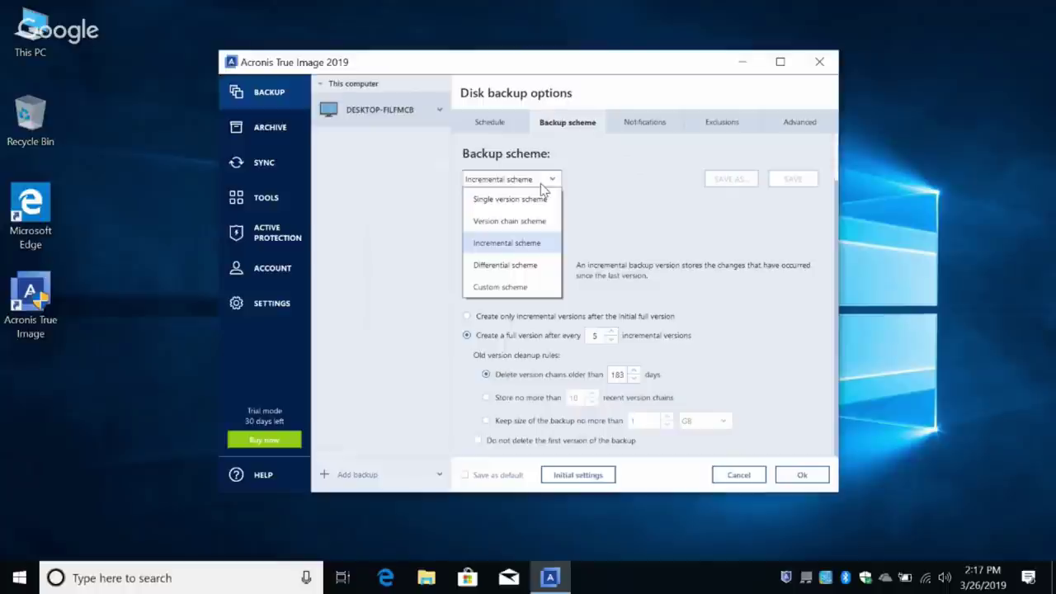
pyautogui.click(500, 287)
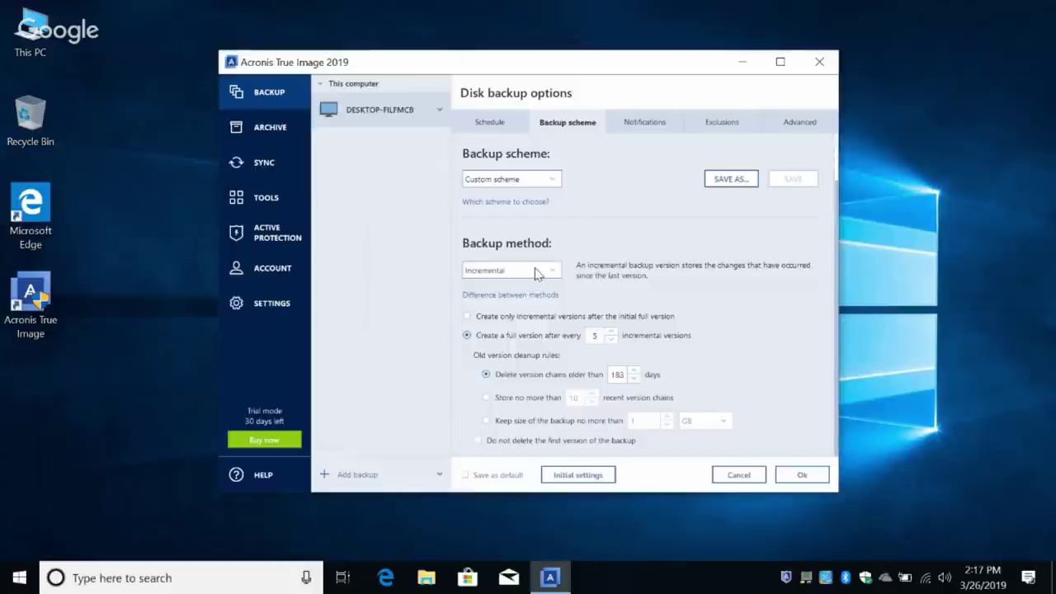
pyautogui.click(536, 272)
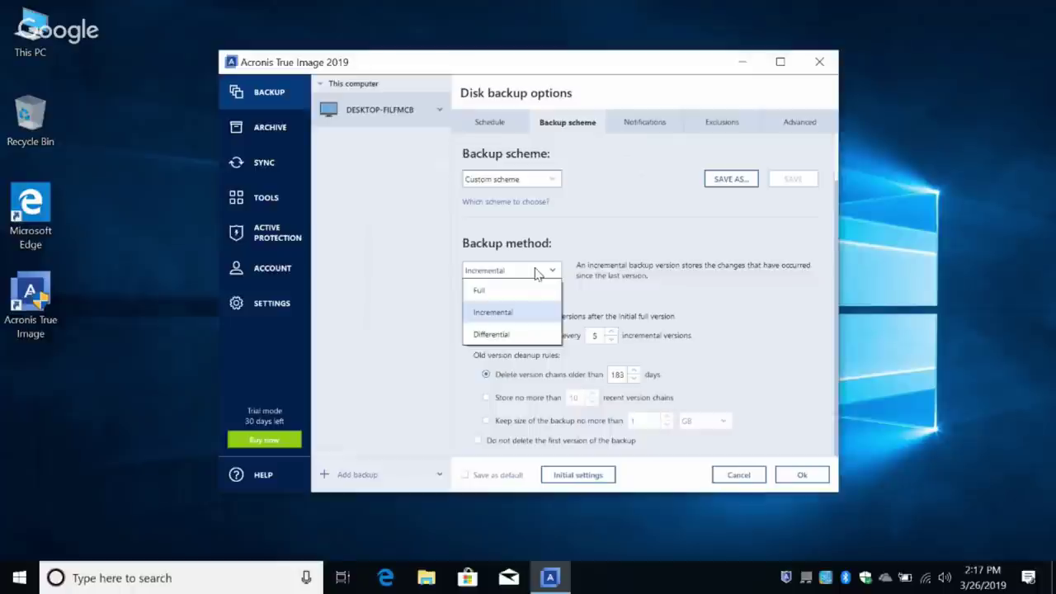
pyautogui.click(537, 274)
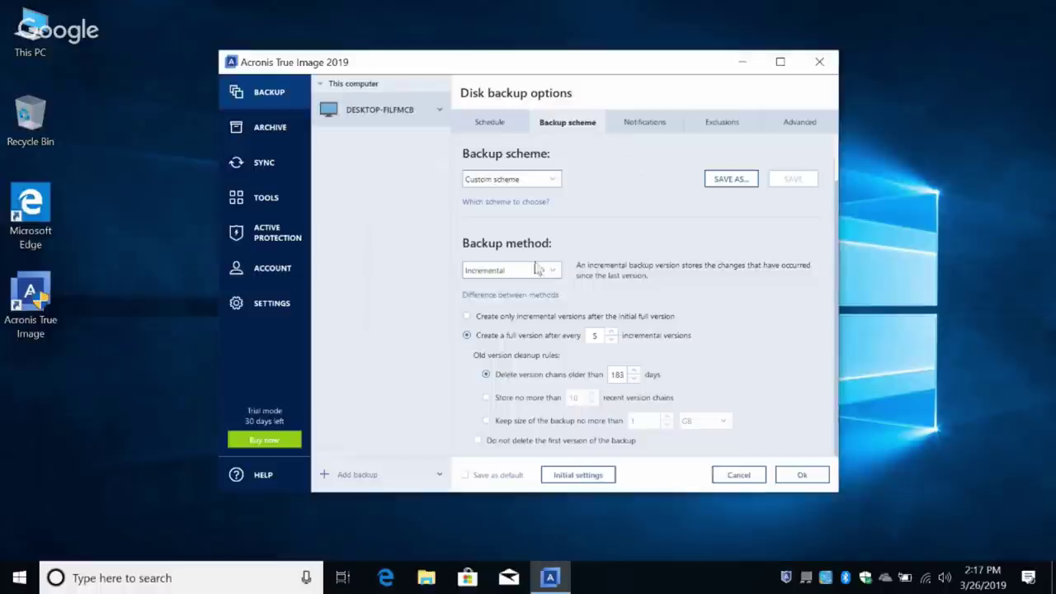
# Select the Incremental scheme and turn on automatic cleanup of old backup versions
pyautogui.click(537, 178)
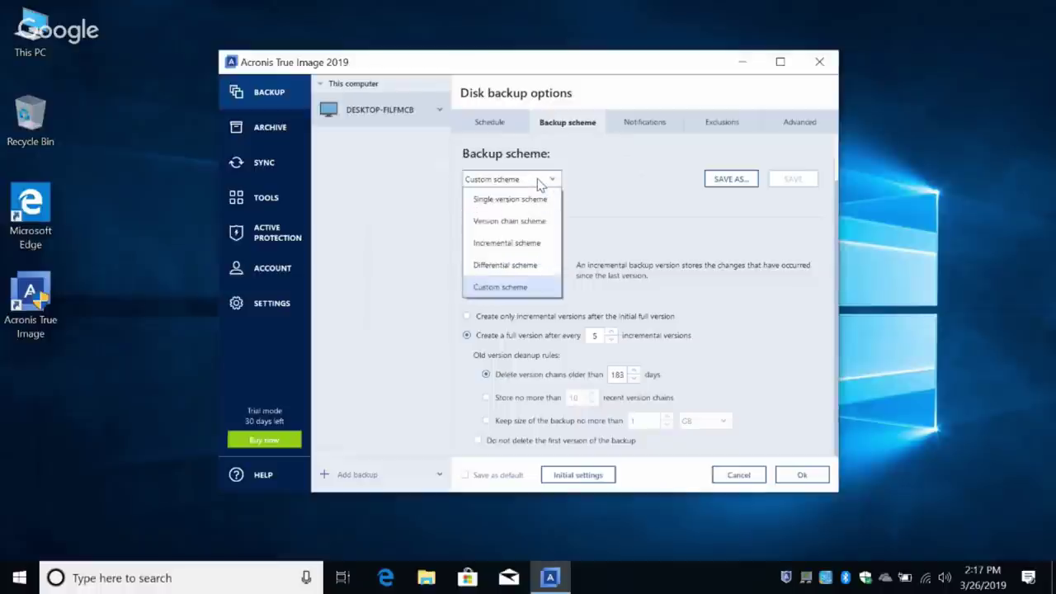
pyautogui.click(517, 239)
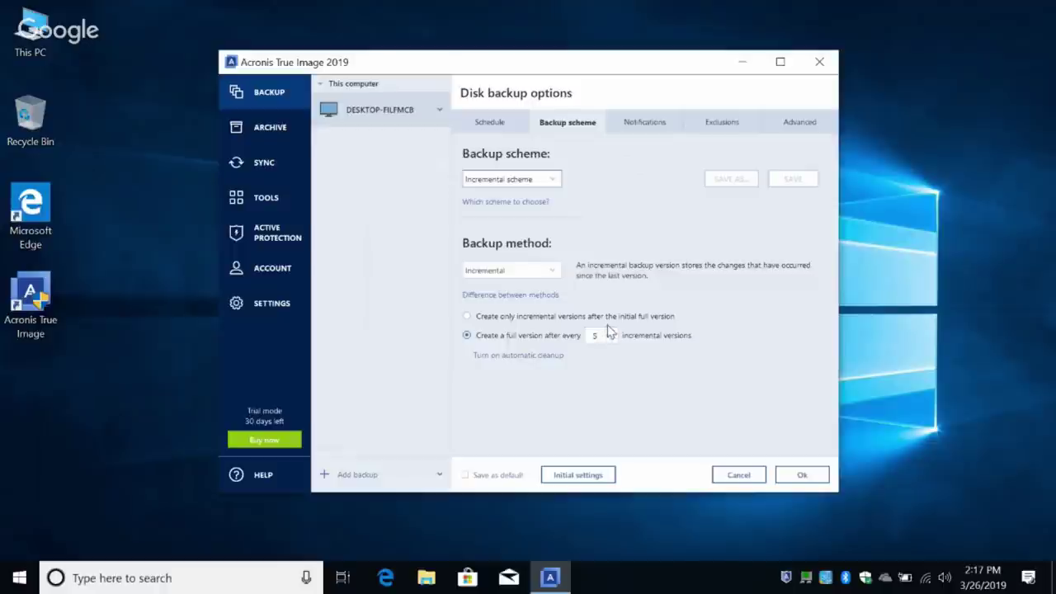
pyautogui.click(512, 357)
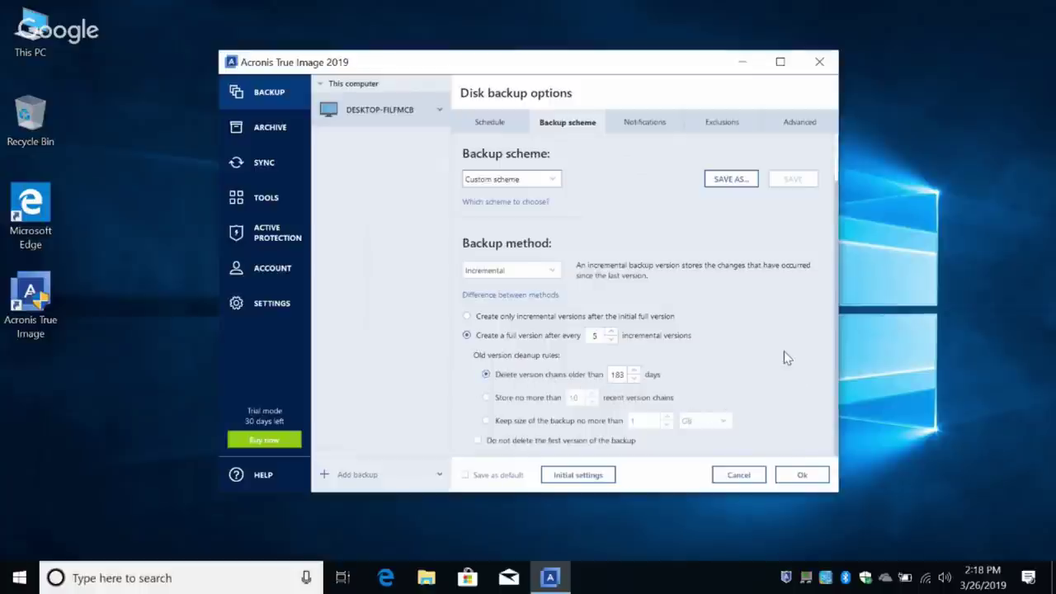
# Enable the notification message for insufficient free disk space with the threshold at 100 MB
pyautogui.click(649, 126)
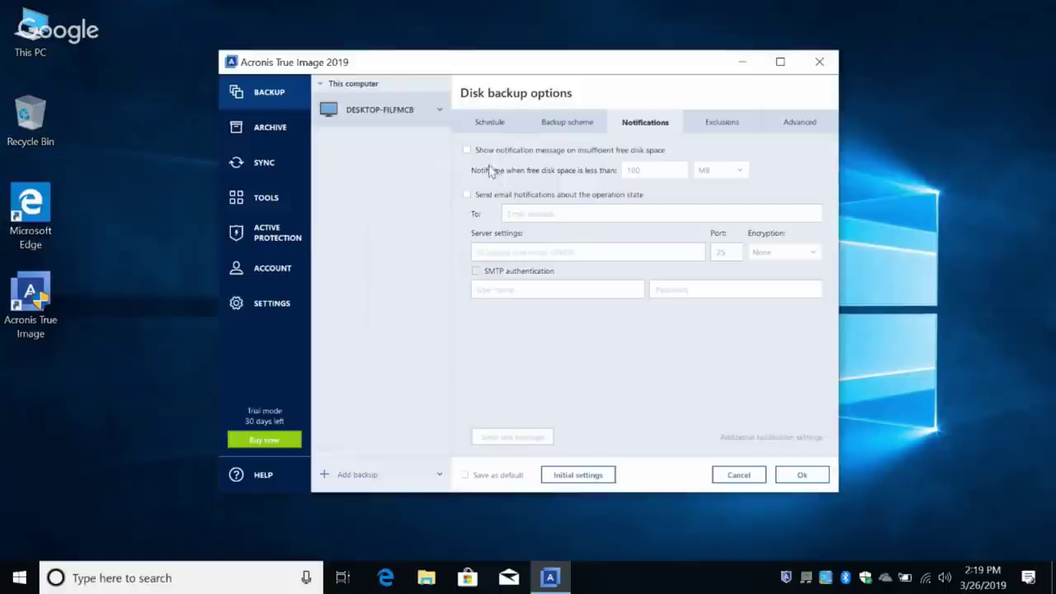
pyautogui.click(467, 151)
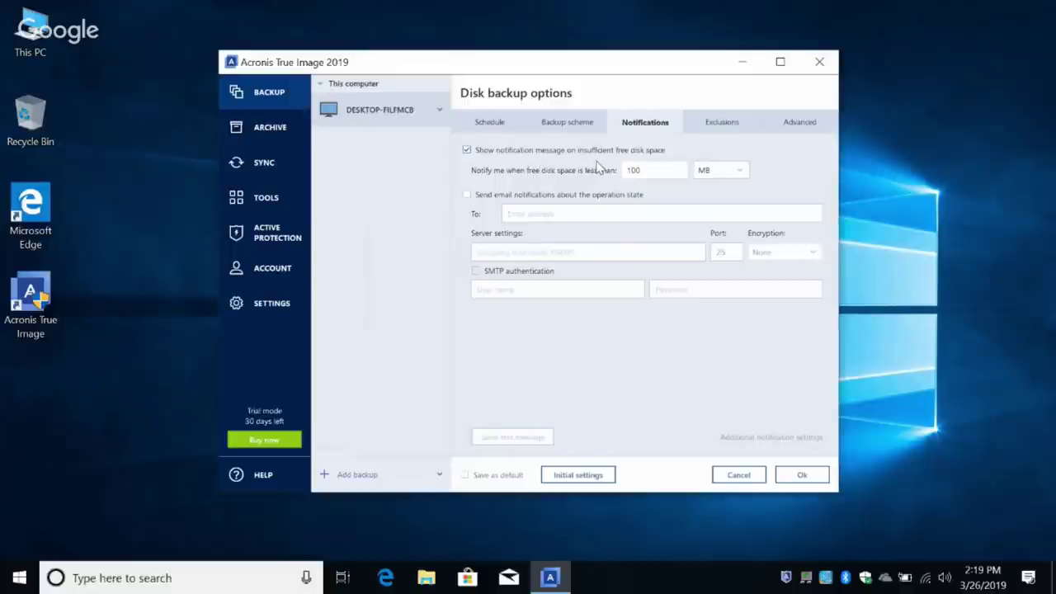
pyautogui.click(721, 122)
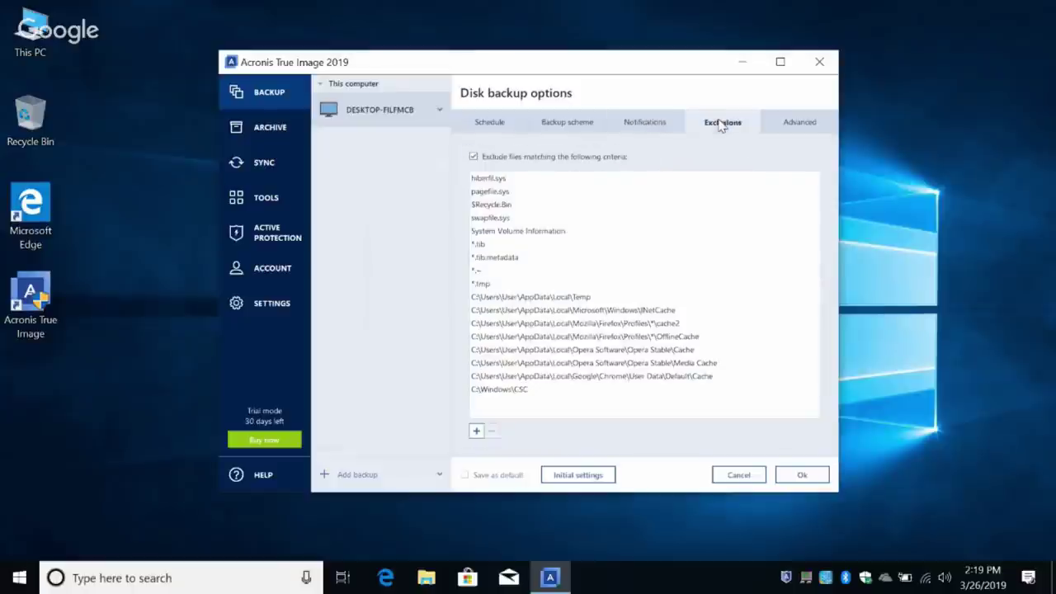
pyautogui.click(662, 126)
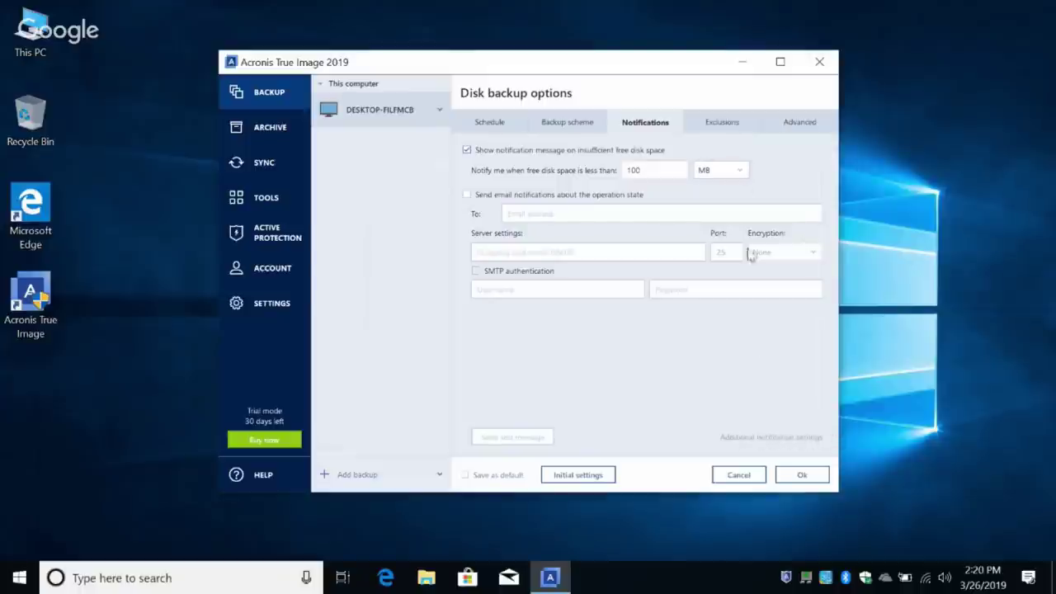
# Review the file exclusion criteria and start a blank entry for a new exclusion
pyautogui.click(736, 124)
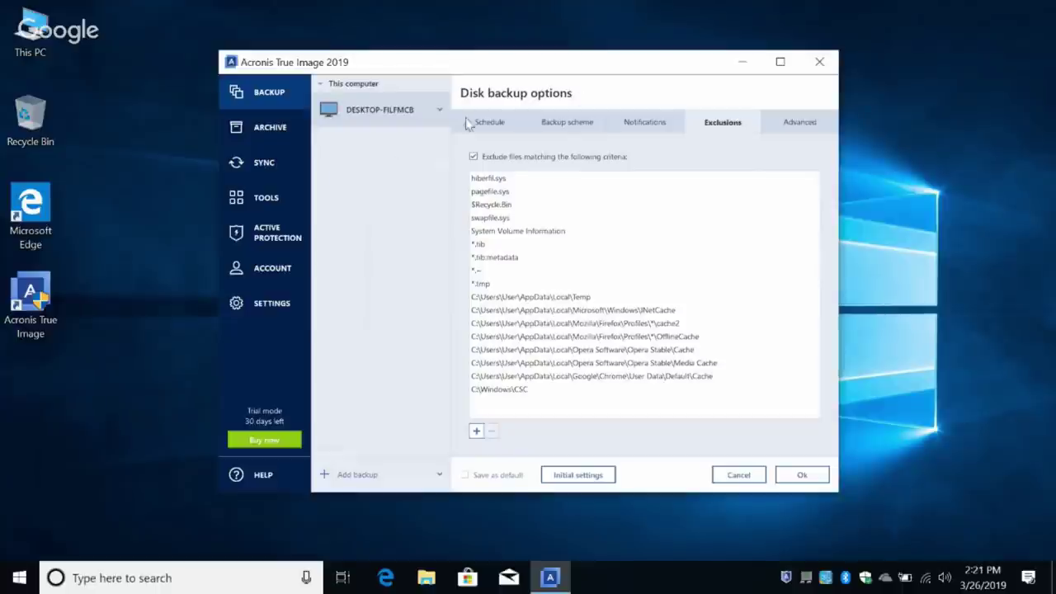
pyautogui.click(477, 431)
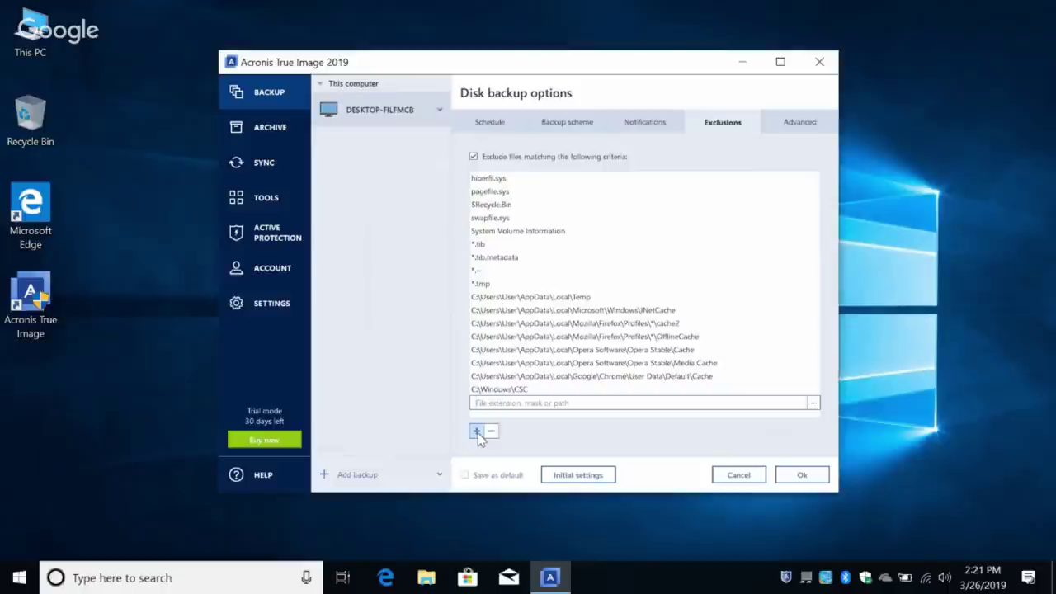
pyautogui.click(729, 259)
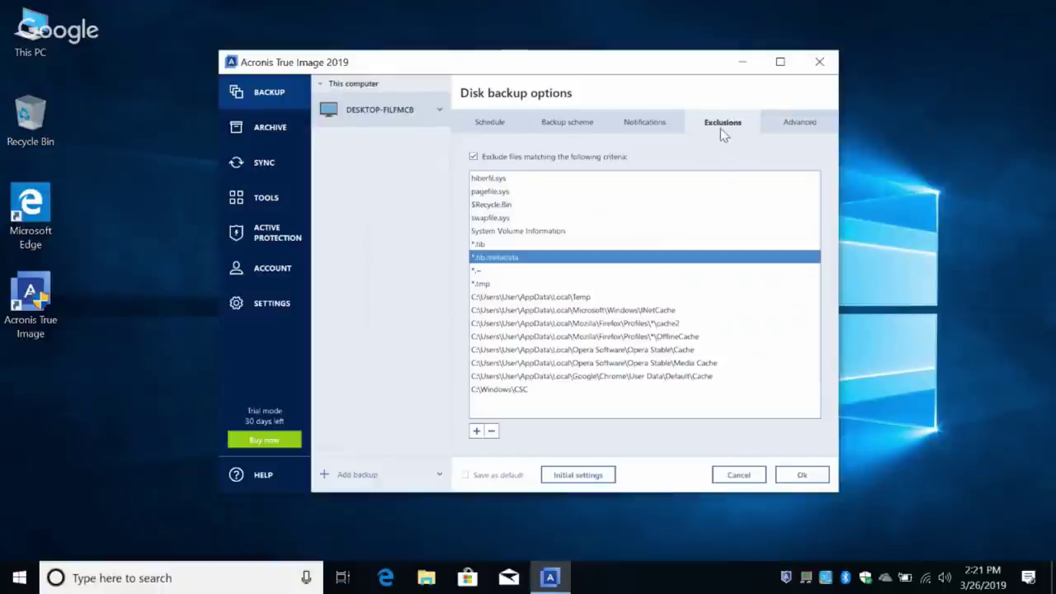
# Check the regular validation schedule in the advanced options and turn on validating the backup when it is created
pyautogui.click(795, 126)
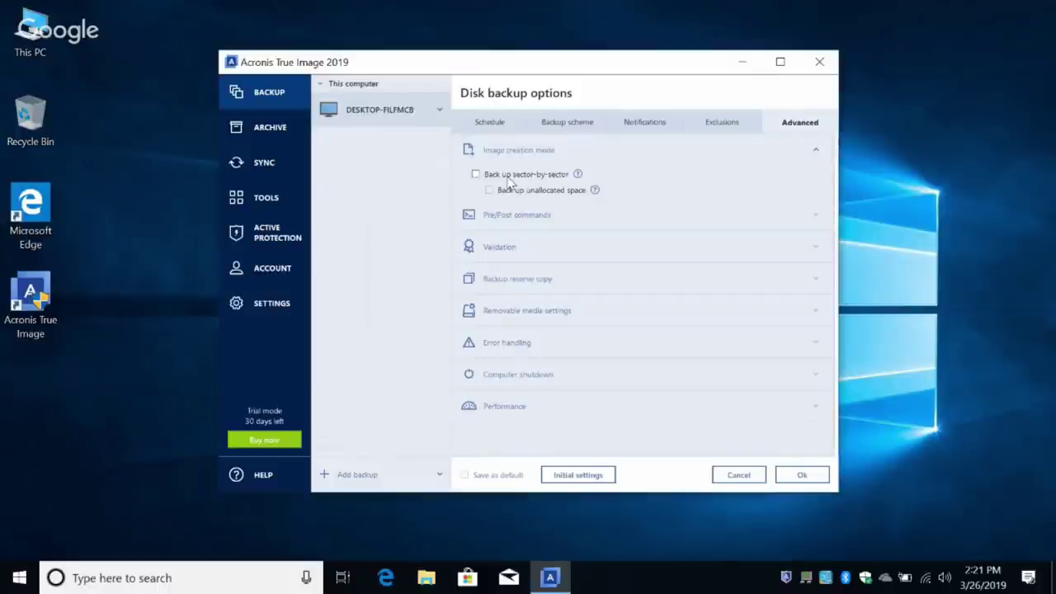
pyautogui.click(506, 217)
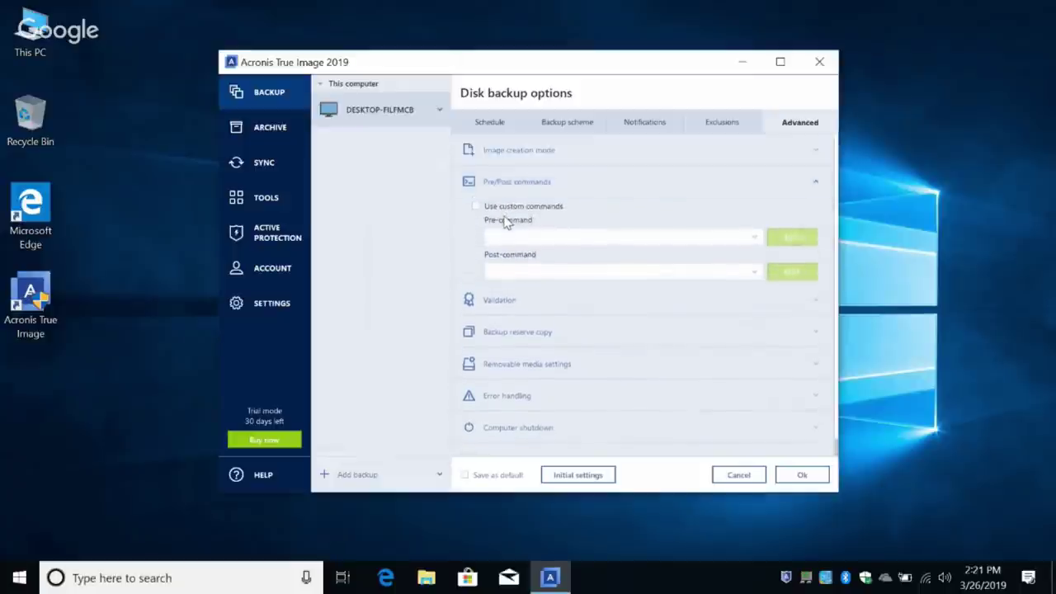
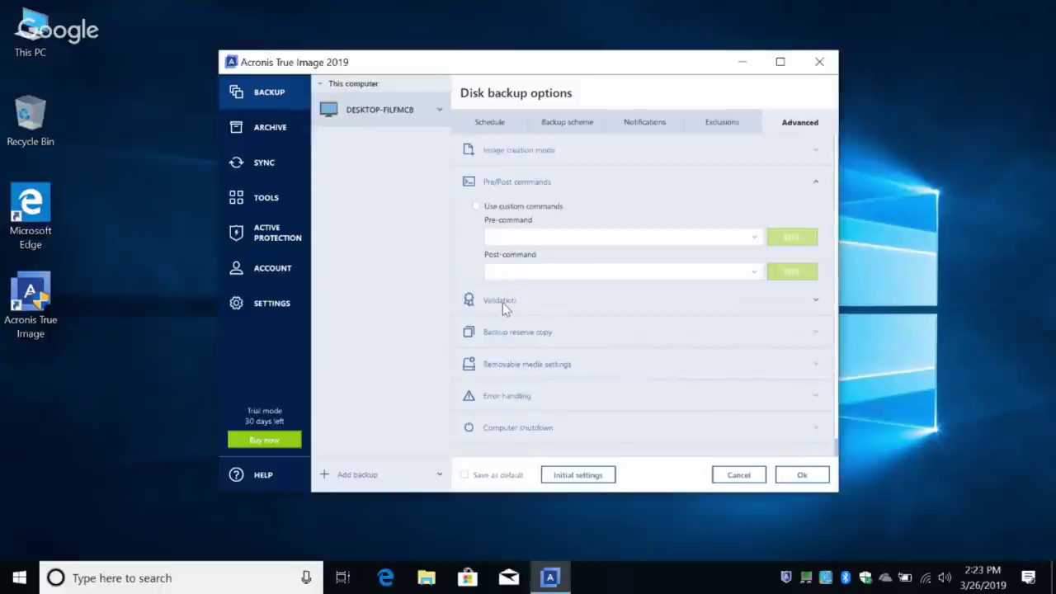
pyautogui.click(505, 303)
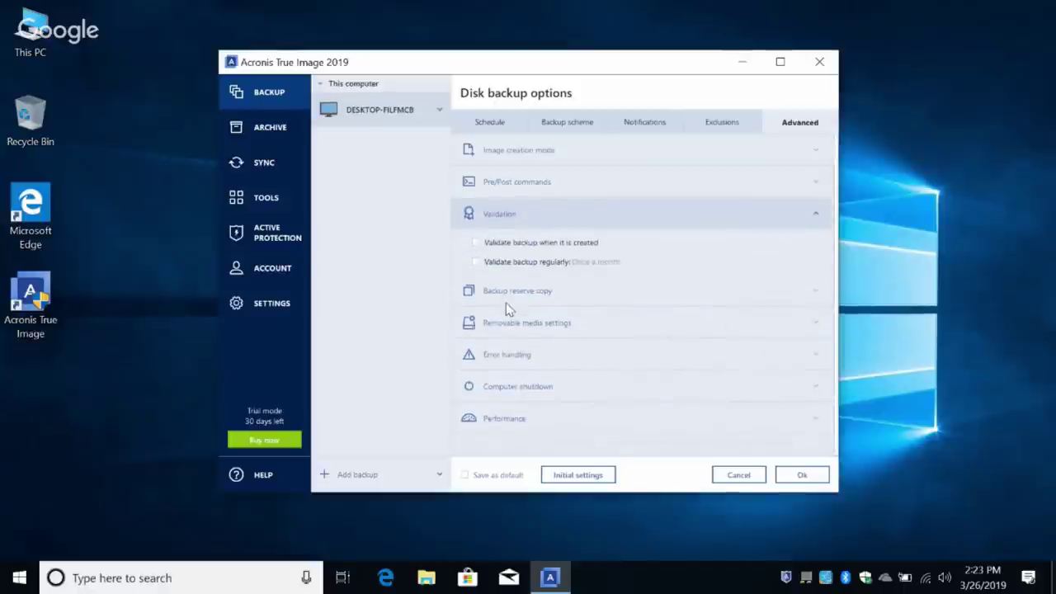
pyautogui.click(476, 263)
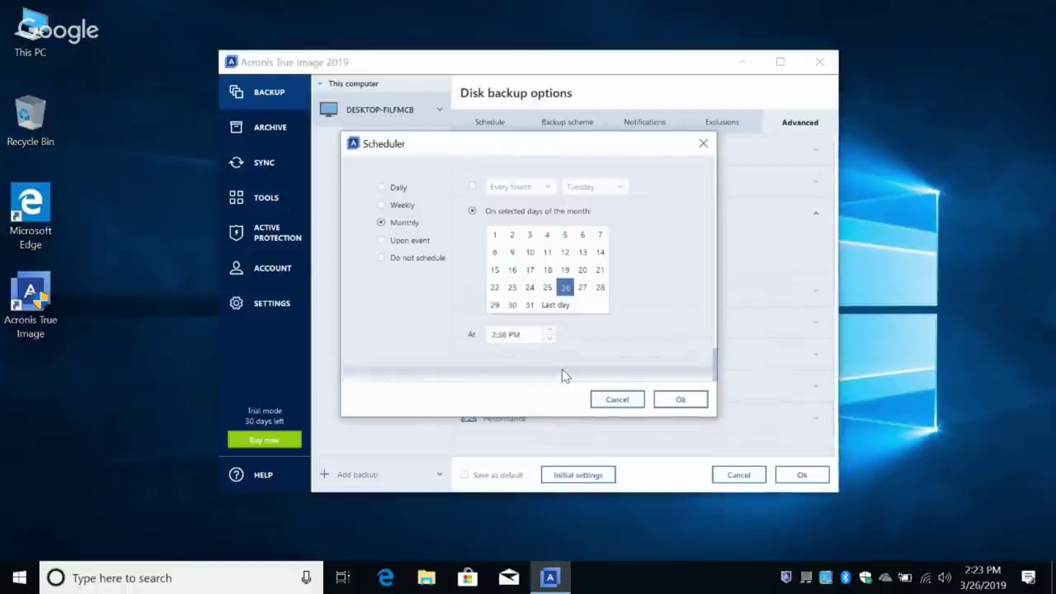
pyautogui.click(608, 399)
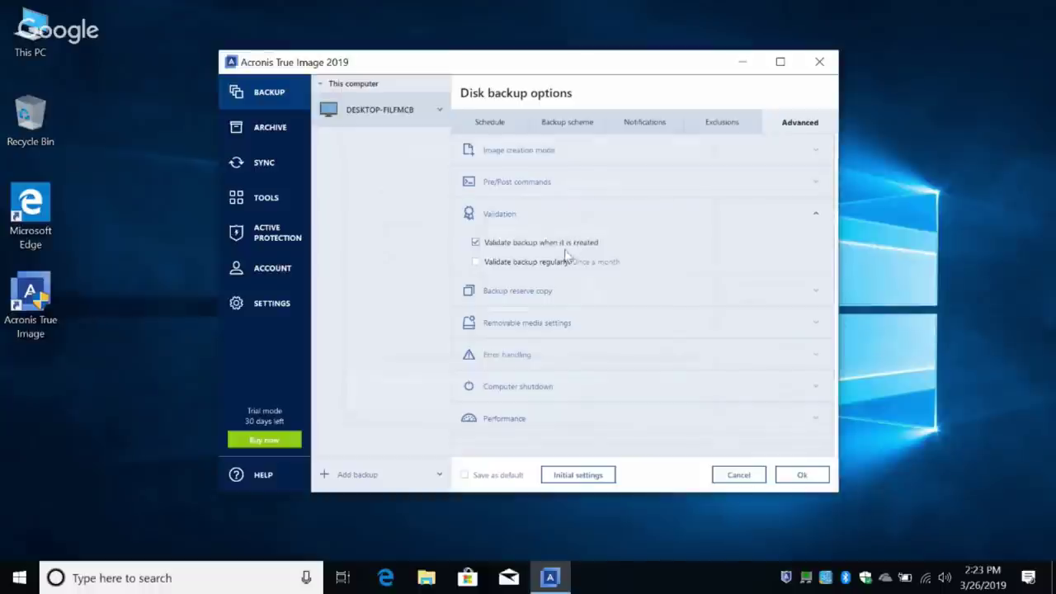
# Try to create a reserve copy of the backups, browsing to the READYSHARE NAS connection as its location
pyautogui.click(498, 293)
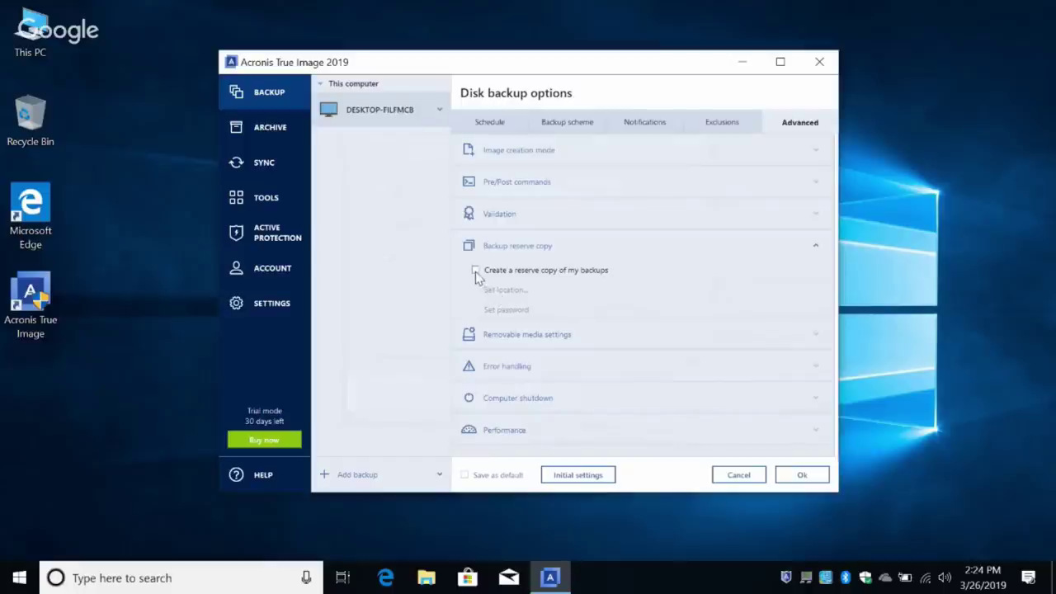
pyautogui.click(476, 272)
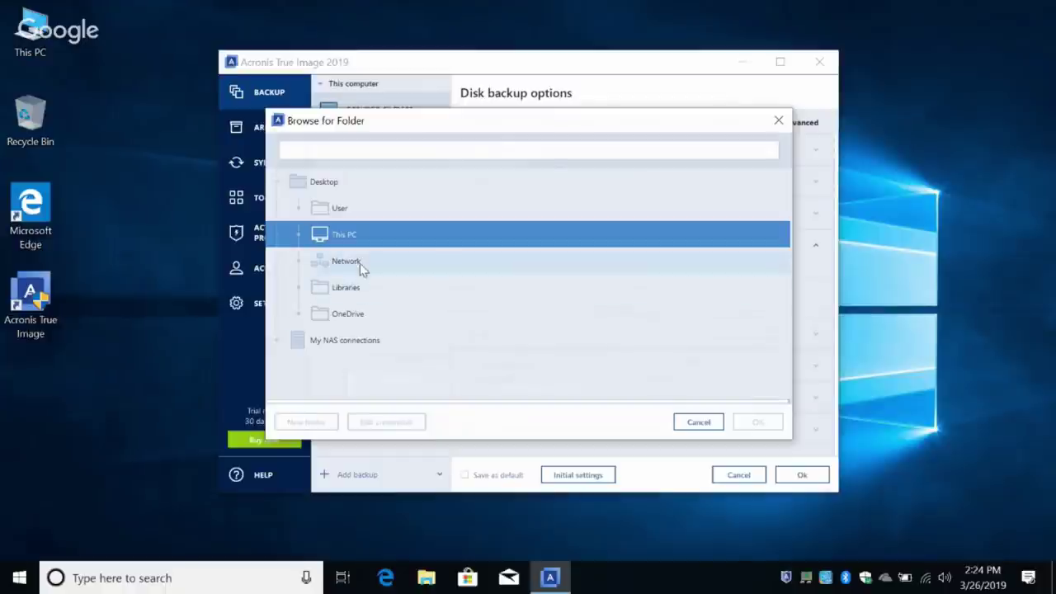
pyautogui.click(345, 351)
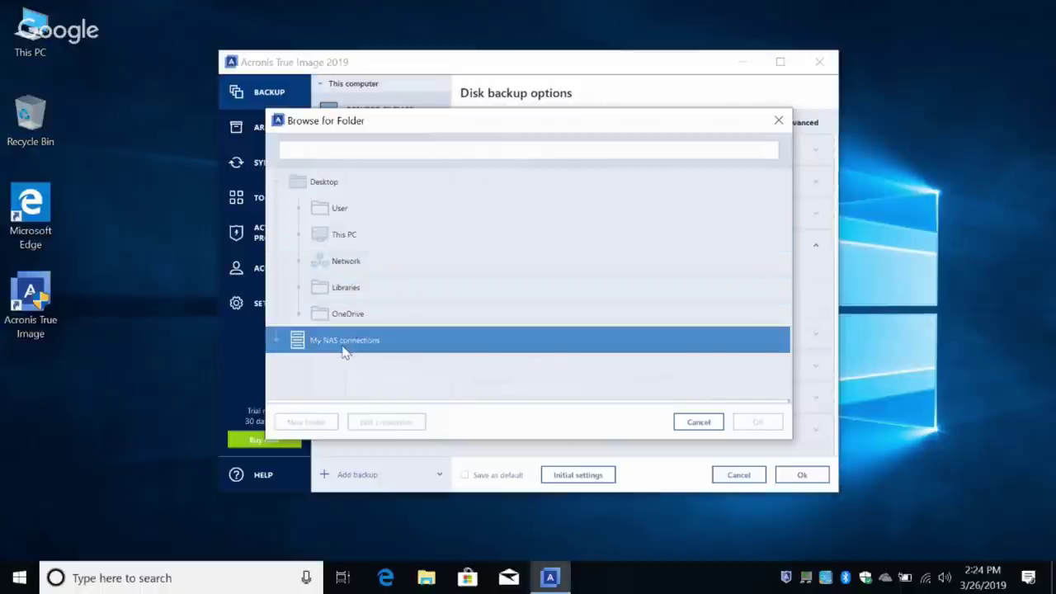
pyautogui.click(279, 341)
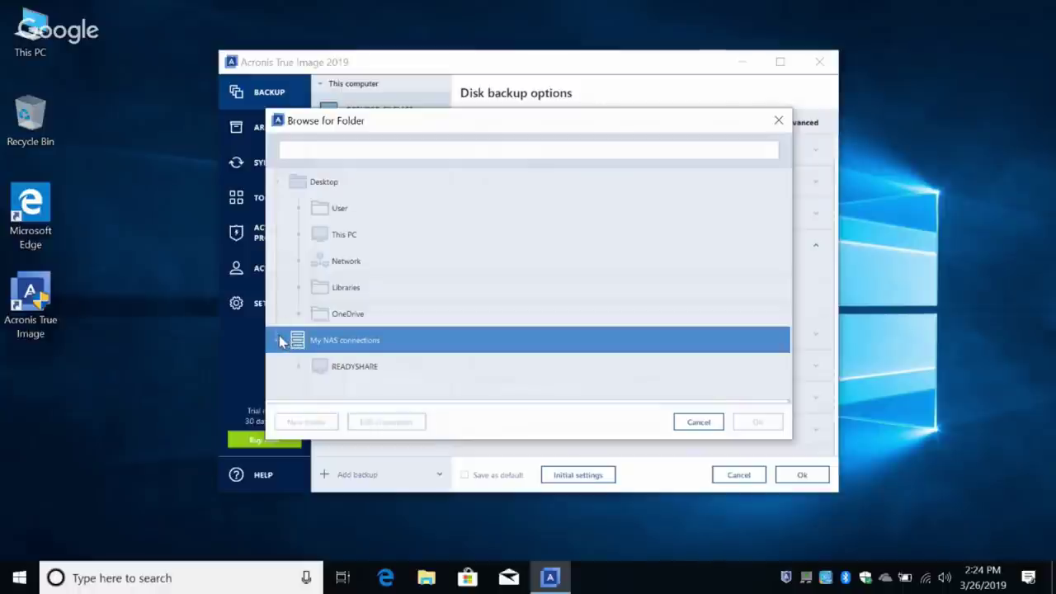
pyautogui.click(326, 363)
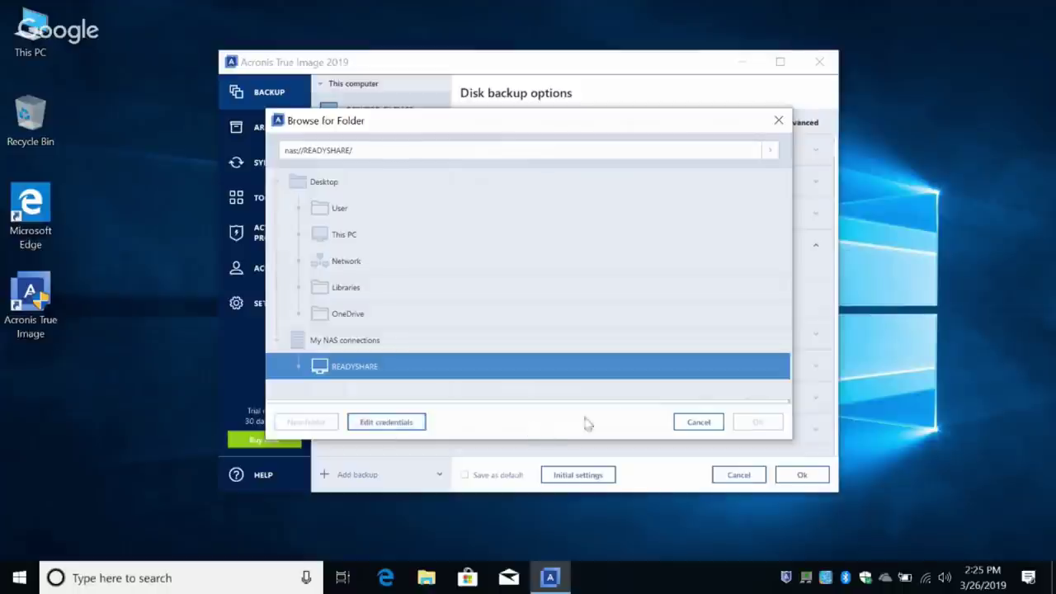
pyautogui.click(715, 423)
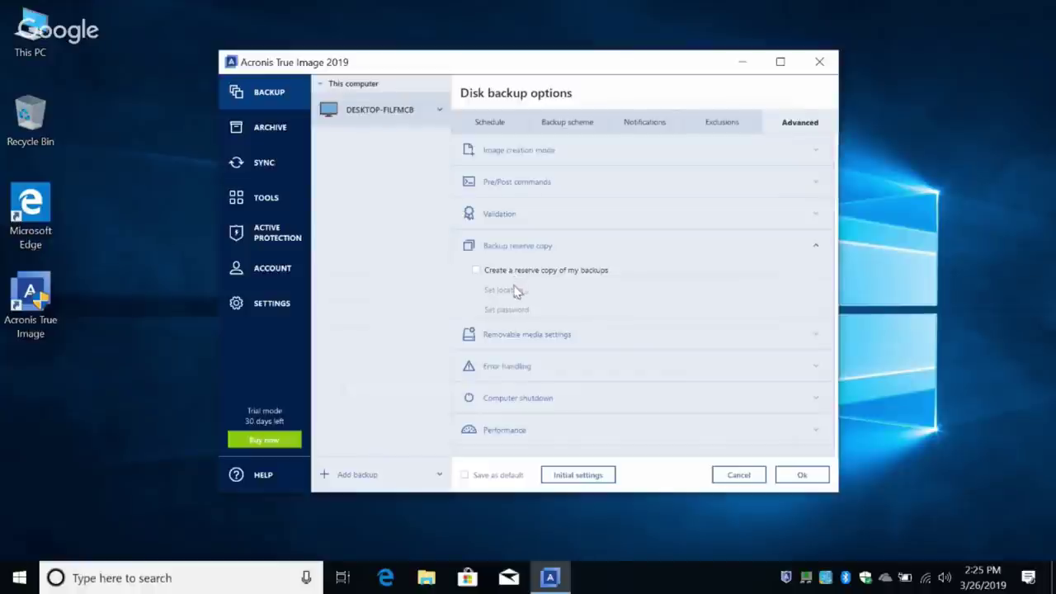
# Set error handling to ignore bad sectors, and open the computer shutdown options
pyautogui.click(539, 340)
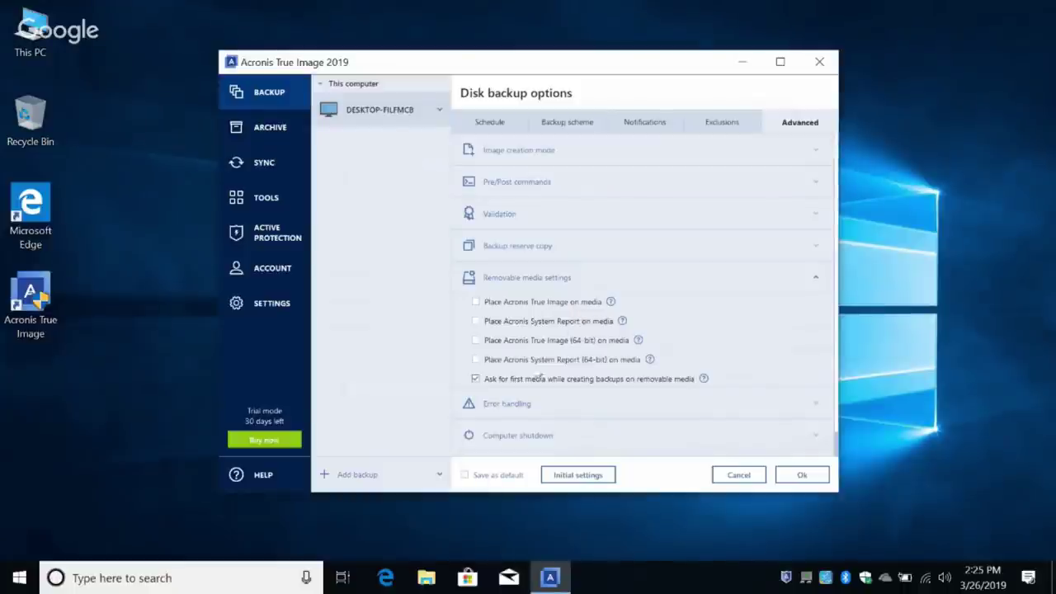
pyautogui.click(501, 404)
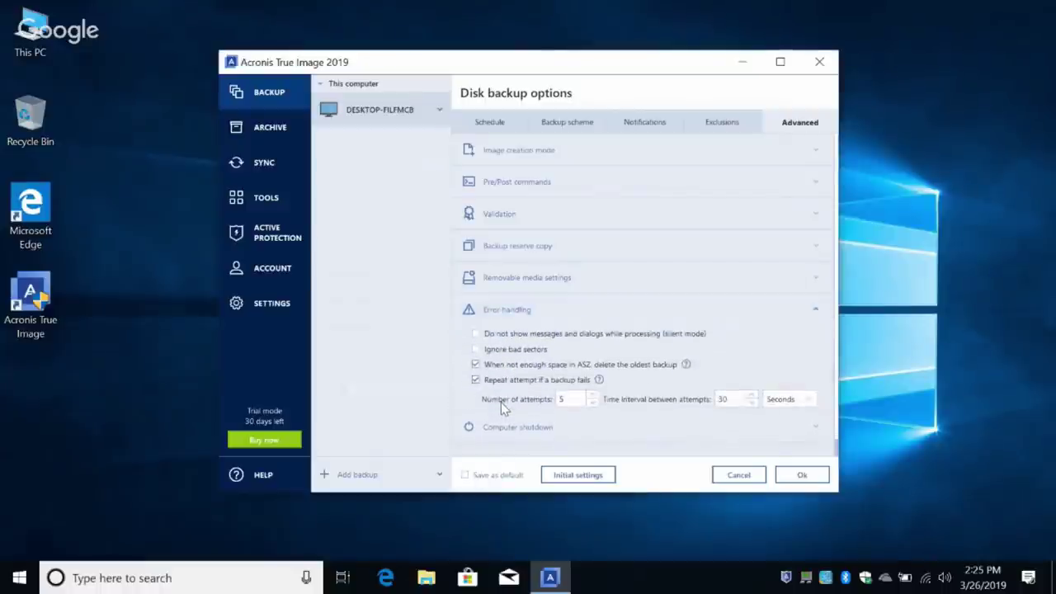
pyautogui.click(475, 350)
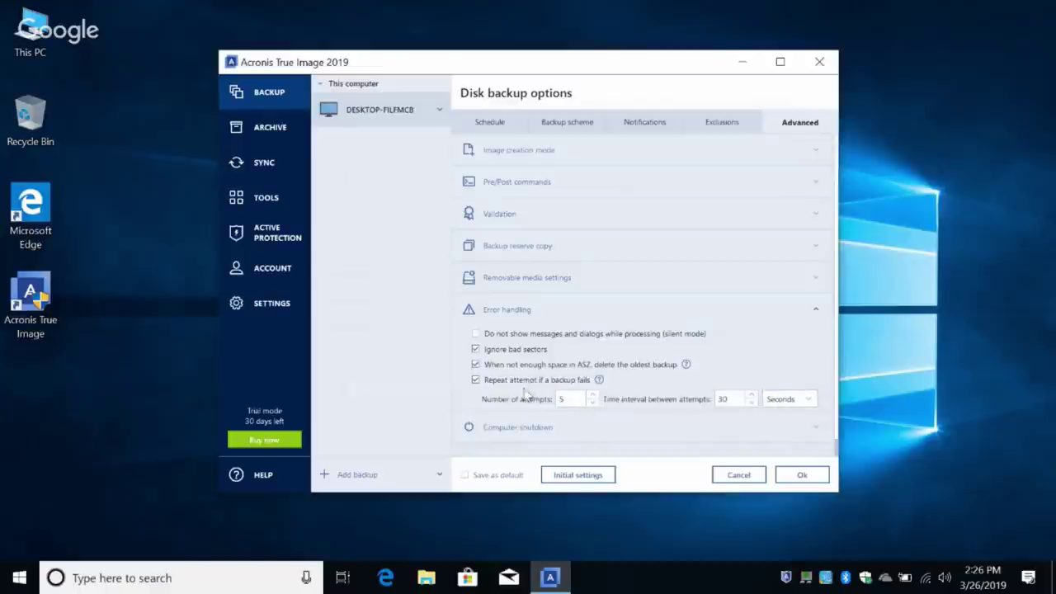
pyautogui.click(502, 427)
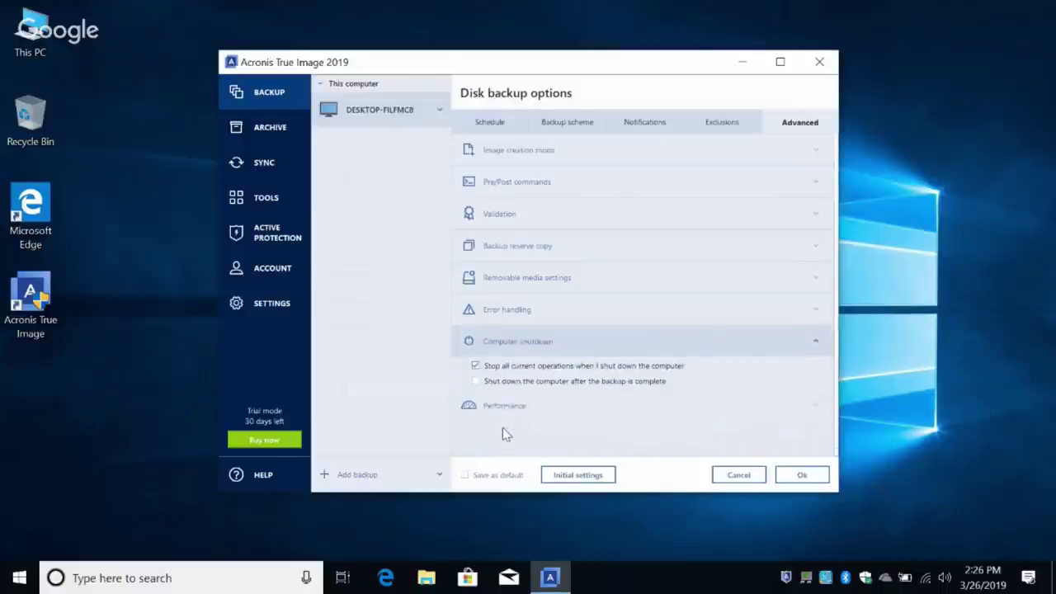
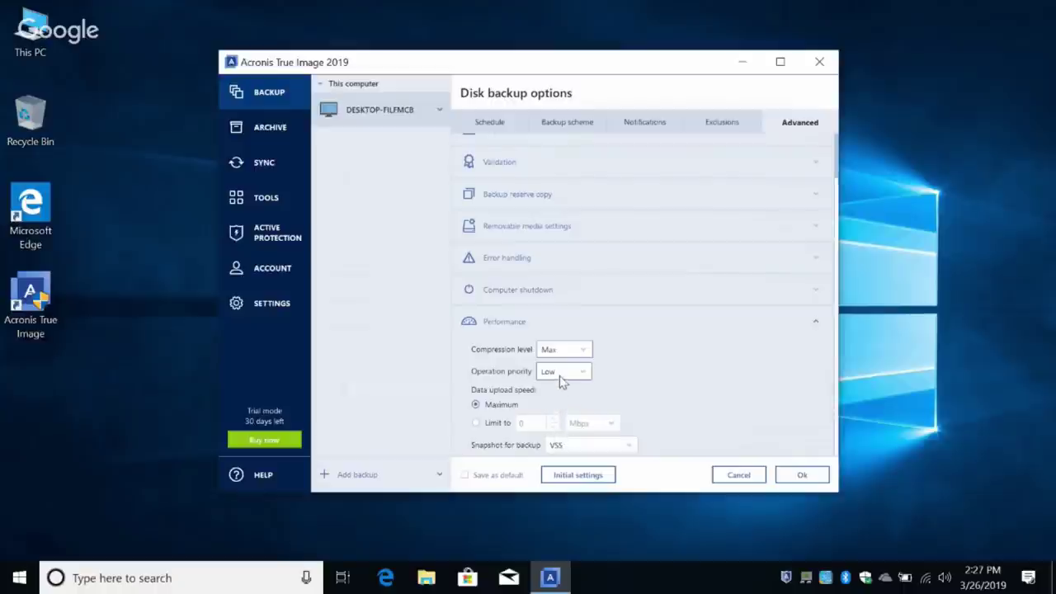
# Set the backup's operation priority to Normal in the performance options
pyautogui.click(561, 375)
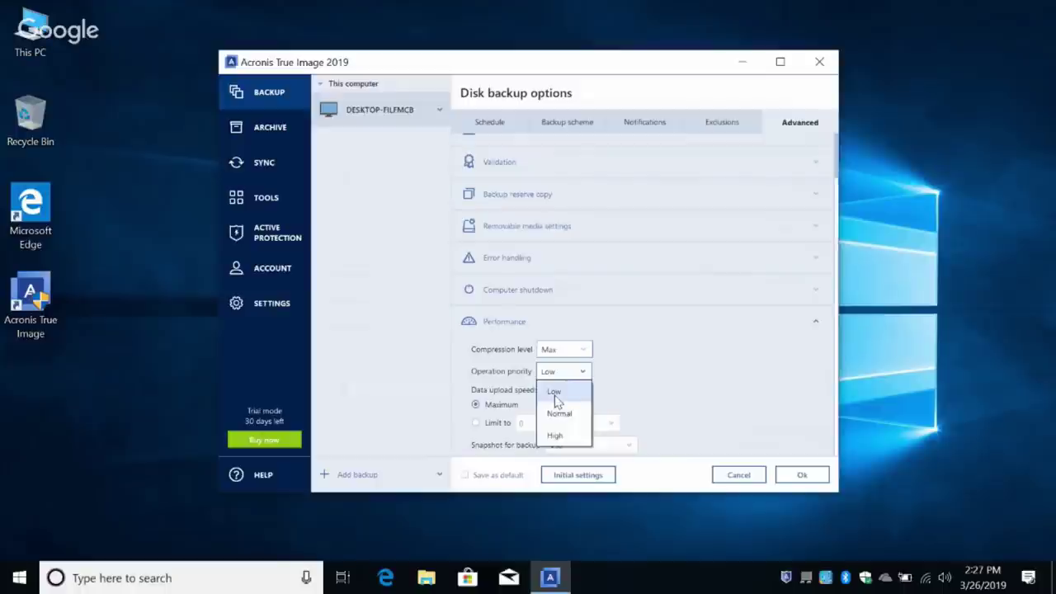
pyautogui.click(558, 415)
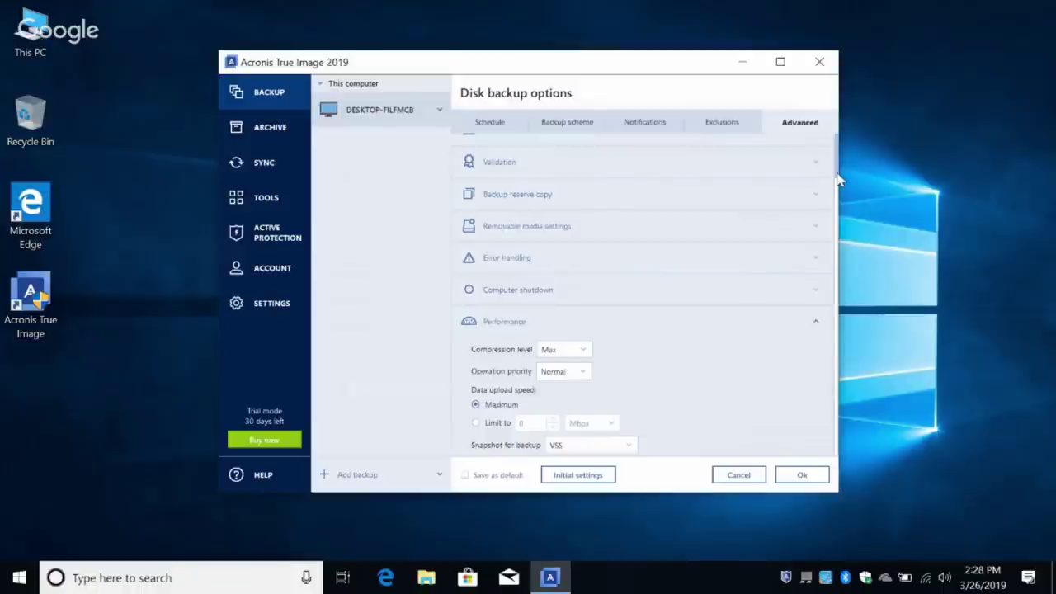
pyautogui.scroll(1, 839, 180)
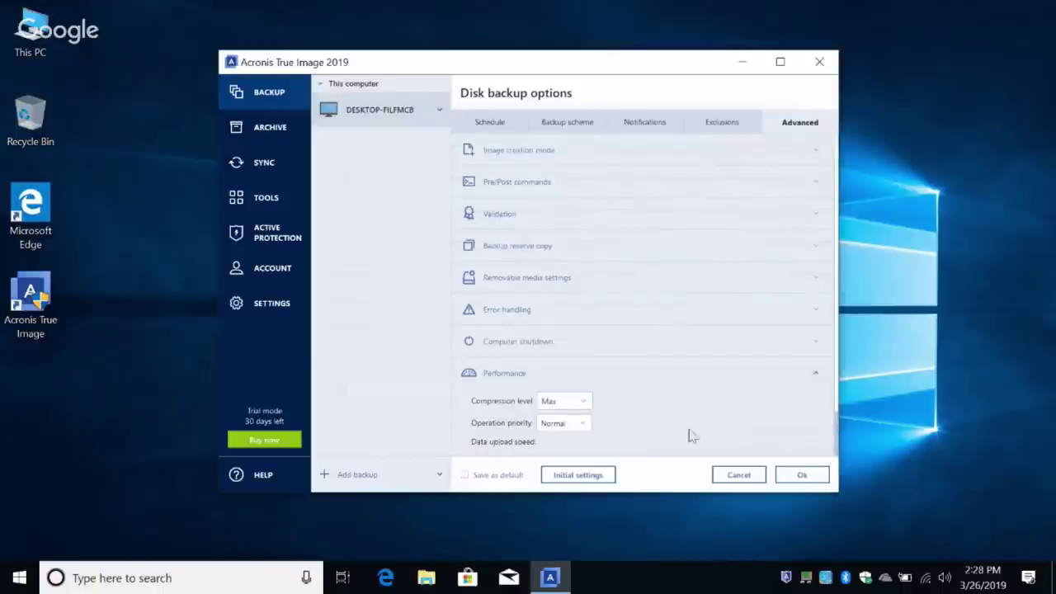
pyautogui.scroll(-1, 833, 450)
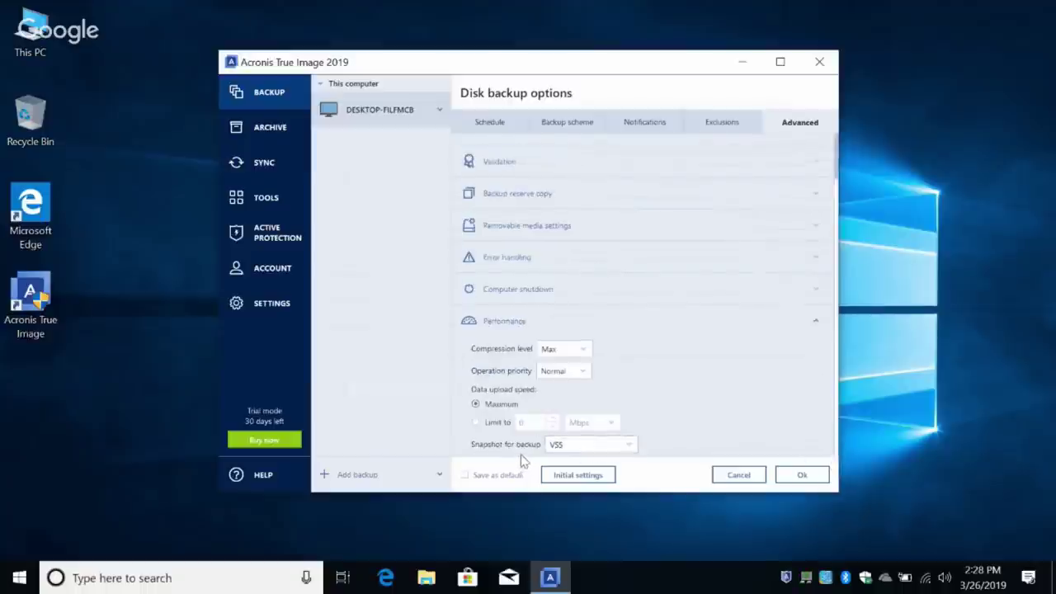
# Choose VSS as the snapshot for backup, and save the disk backup options after checking the schedule
pyautogui.click(587, 448)
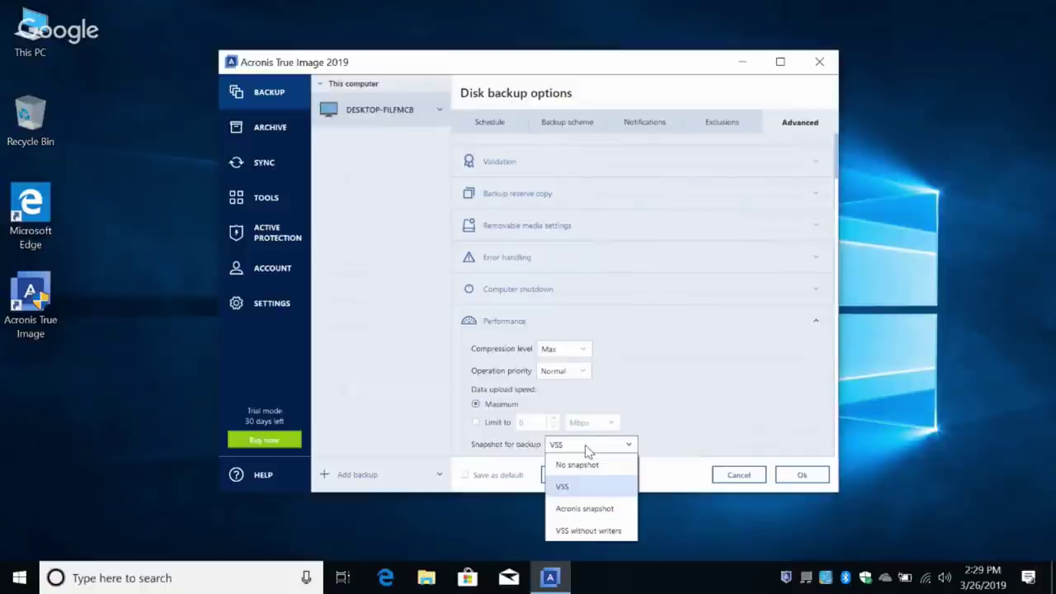
pyautogui.click(587, 488)
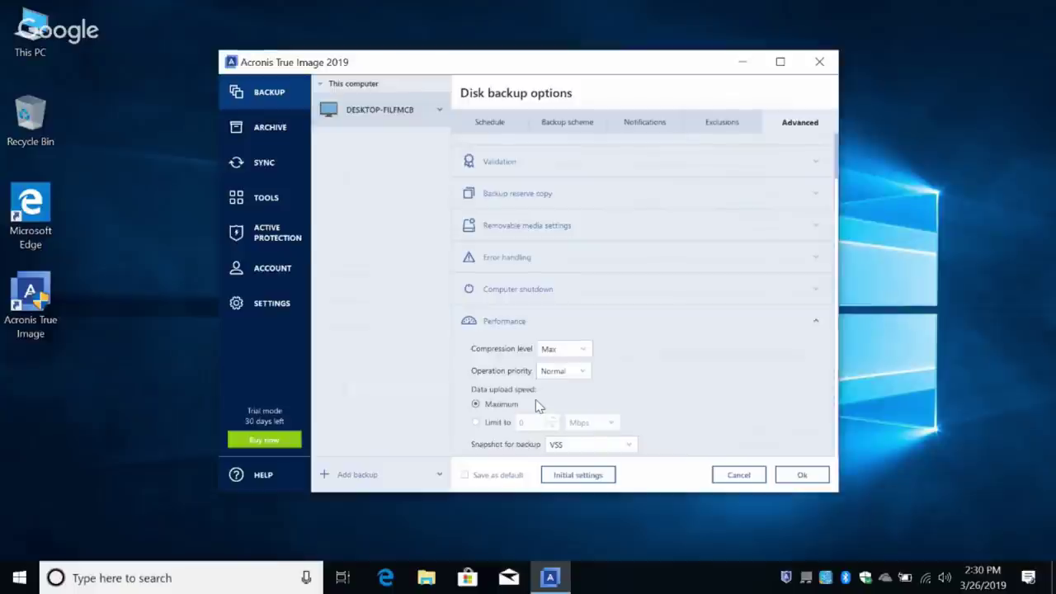
pyautogui.click(486, 129)
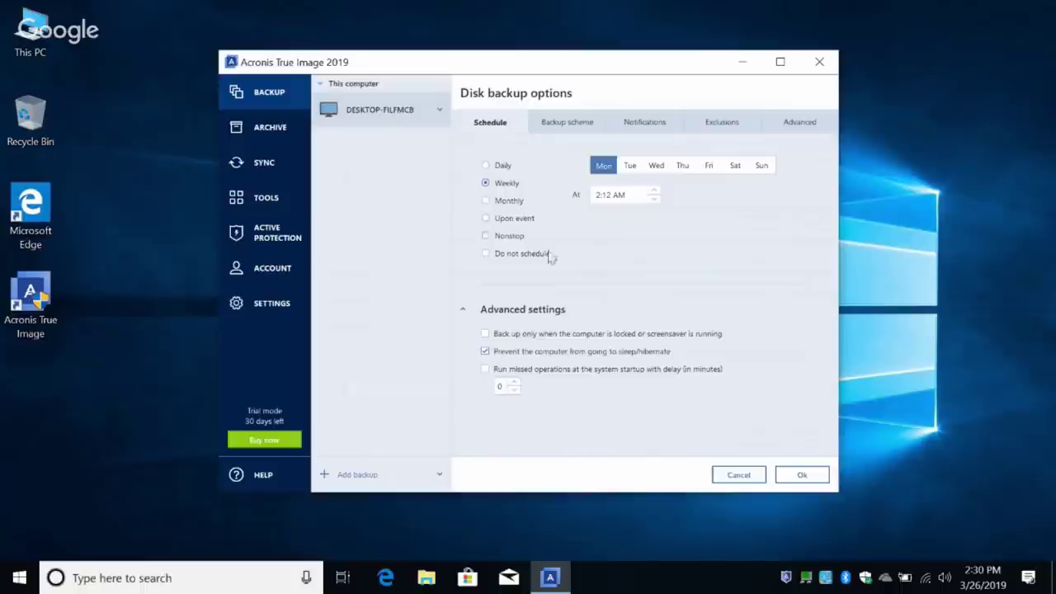
pyautogui.click(801, 477)
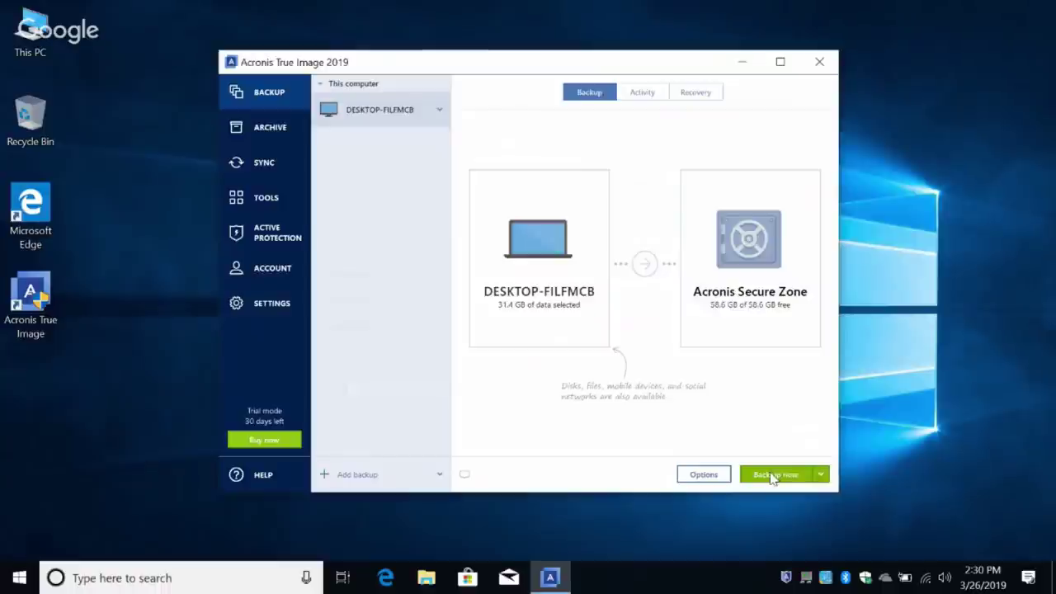
# Check the local disk's space in This PC, and start the computer's backup to Acronis Secure Zone immediately
pyautogui.click(820, 475)
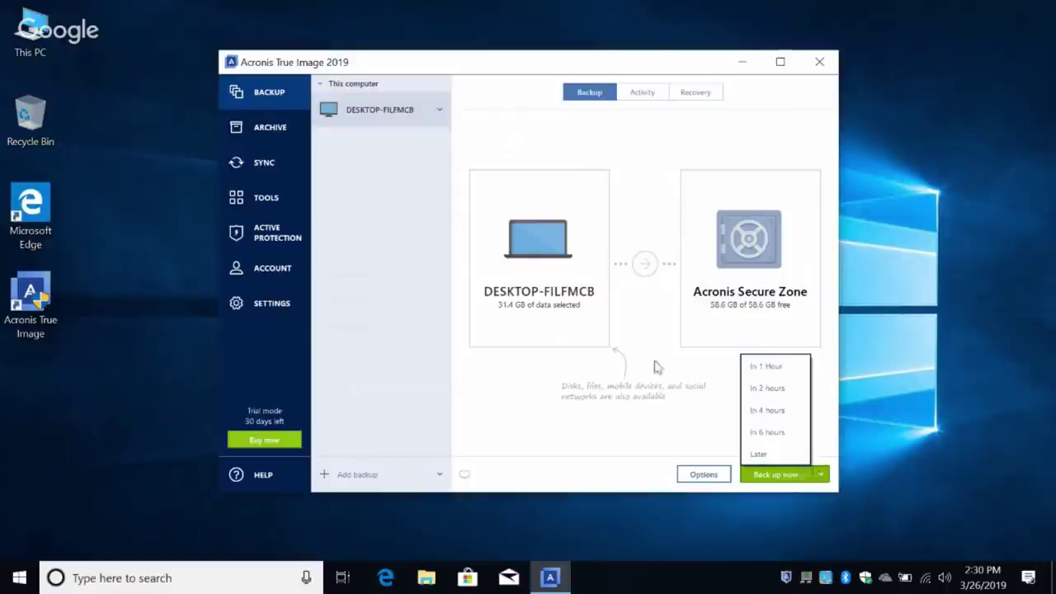
pyautogui.doubleClick(20, 25)
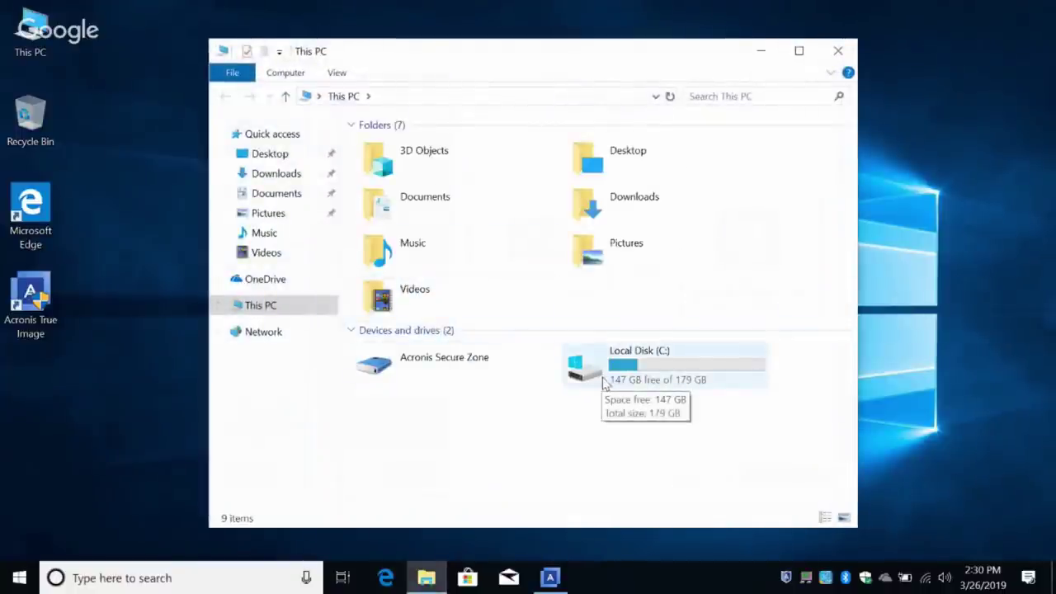
pyautogui.click(838, 52)
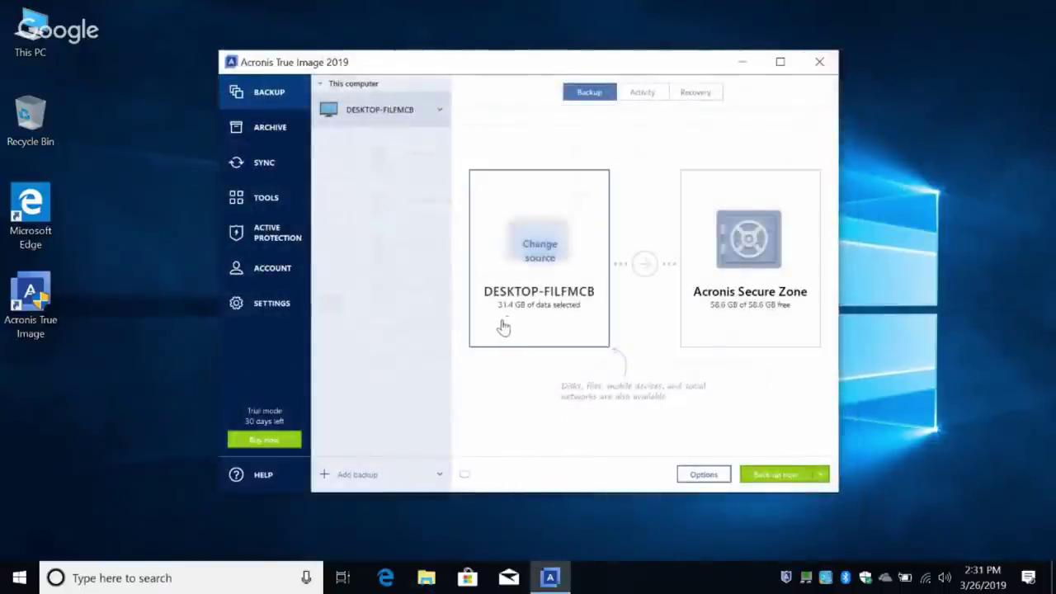
pyautogui.click(775, 476)
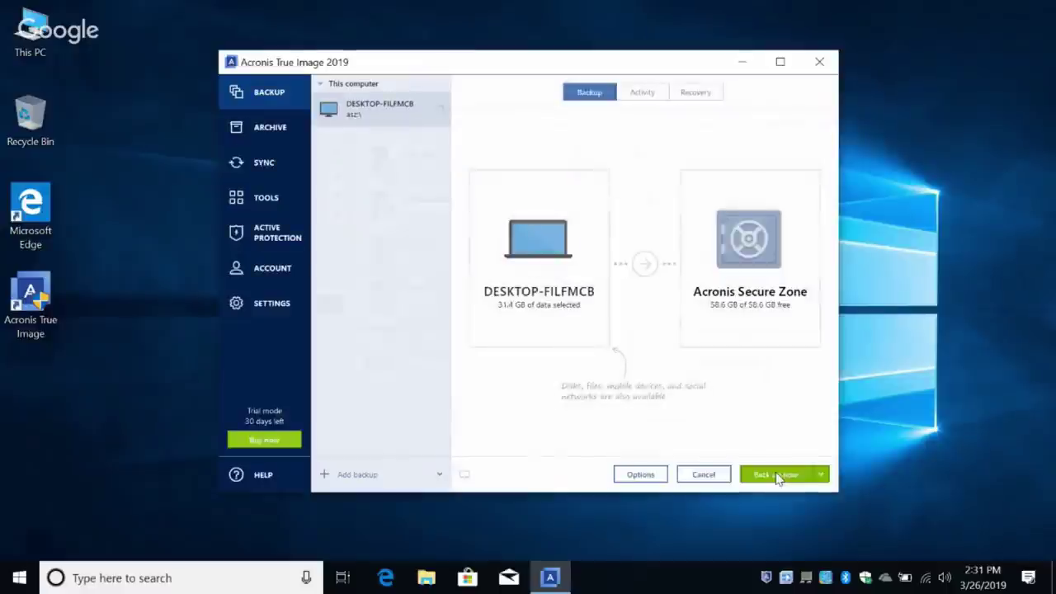